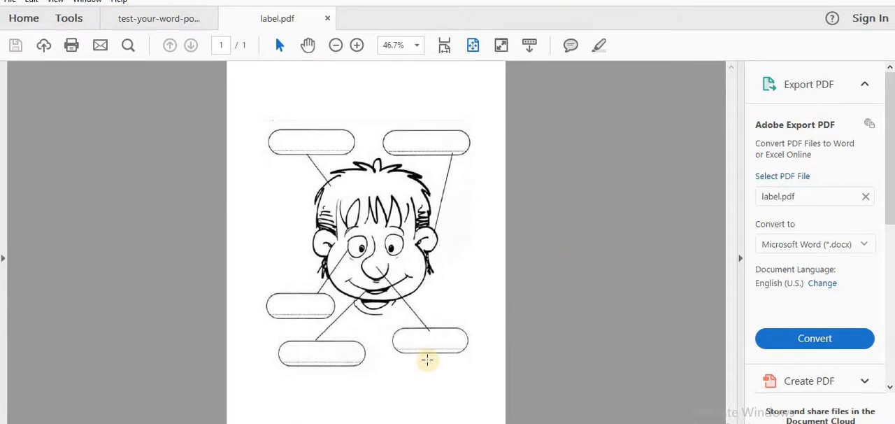
# Switch from the PDF reader to the browser and view the Tens and units worksheet on Worksheet Genius
pyautogui.hotkey('alt', 'Tab')
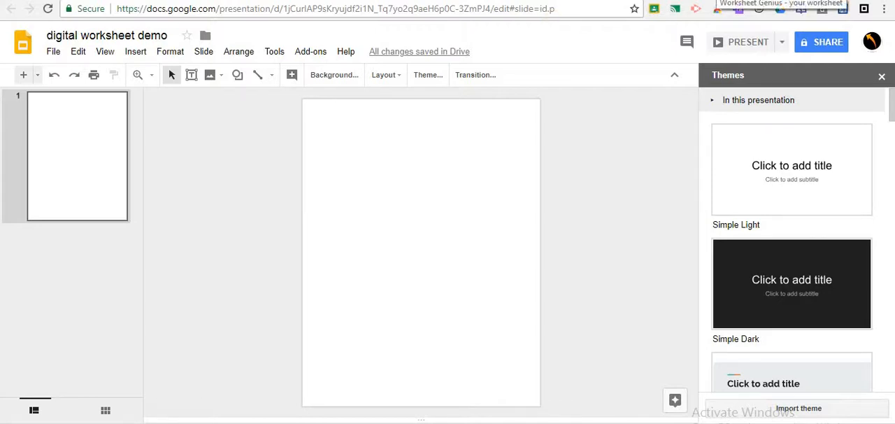
pyautogui.click(718, 0)
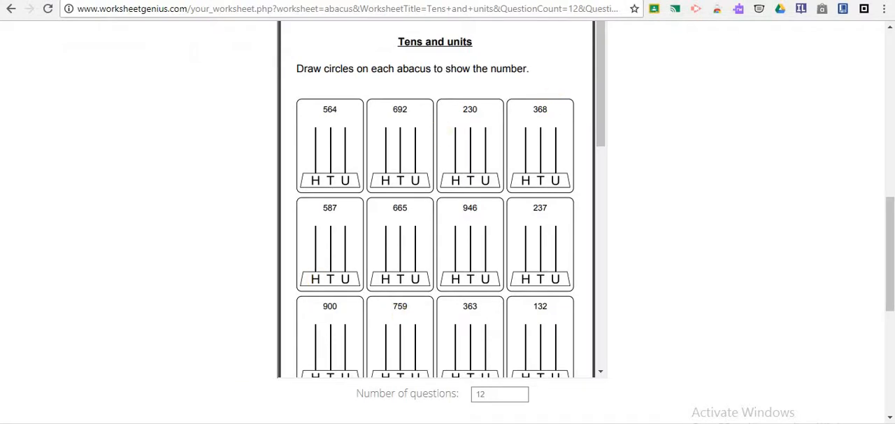
pyautogui.click(315, 422)
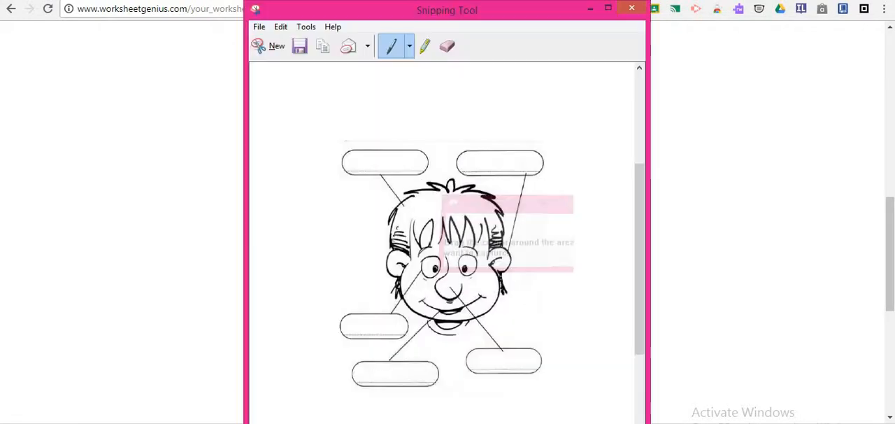
pyautogui.click(273, 52)
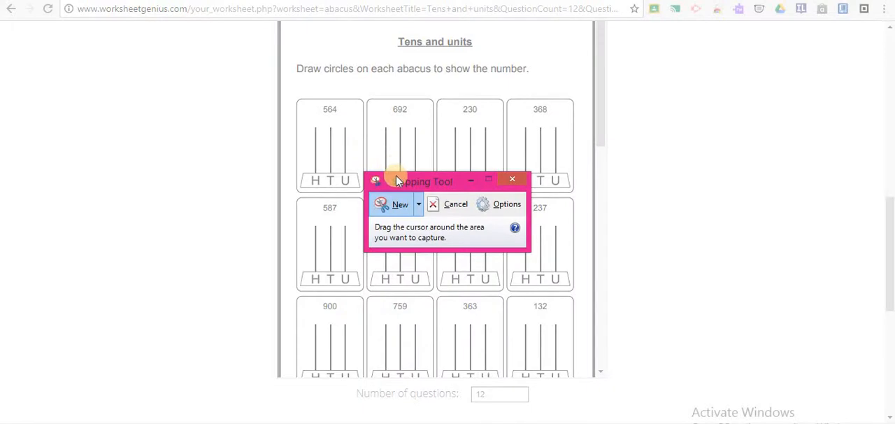
pyautogui.moveTo(396, 180); pyautogui.dragTo(649, 174)
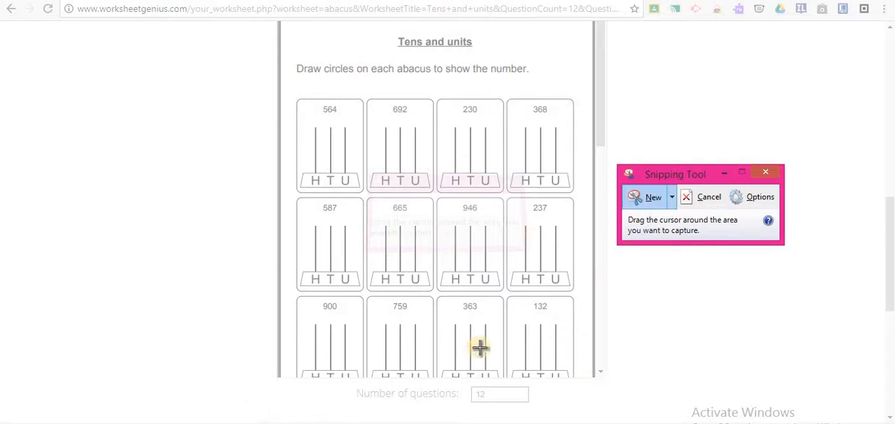
pyautogui.click(724, 173)
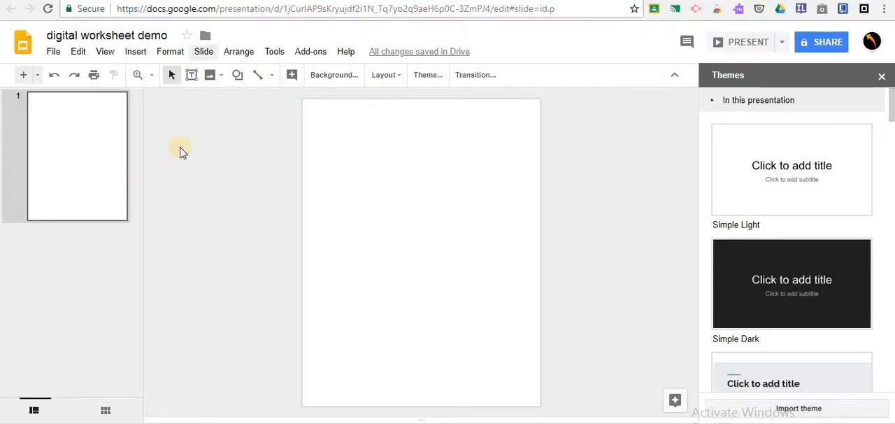
pyautogui.click(51, 53)
pyautogui.click(51, 53)
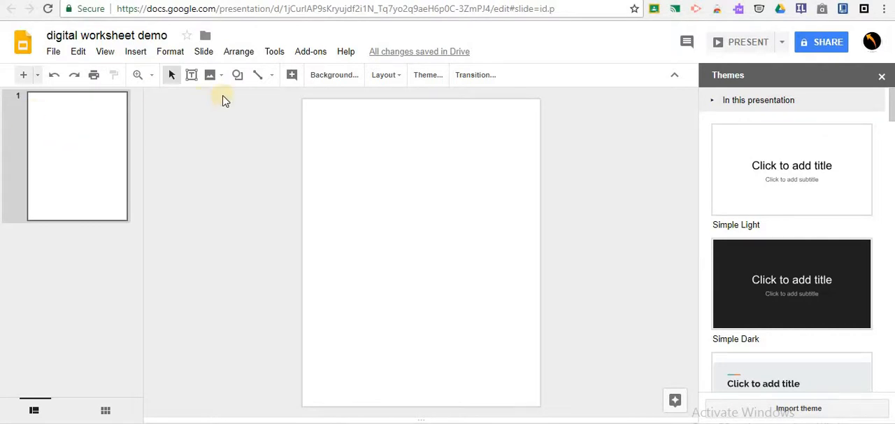
# Set face.PNG from the videos folder in Google Drive as the blank slide's background image
pyautogui.click(321, 81)
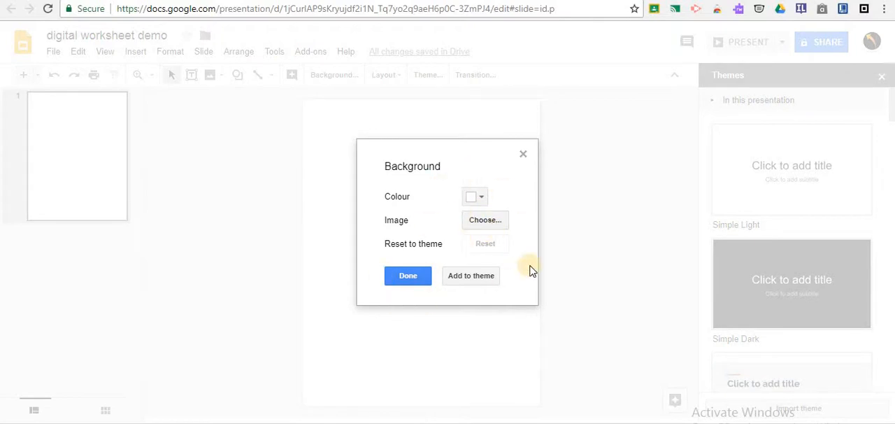
pyautogui.click(489, 221)
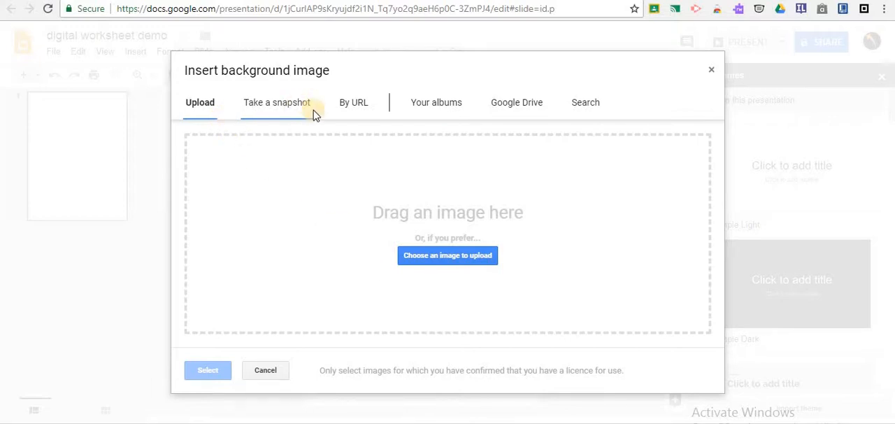
pyautogui.click(516, 103)
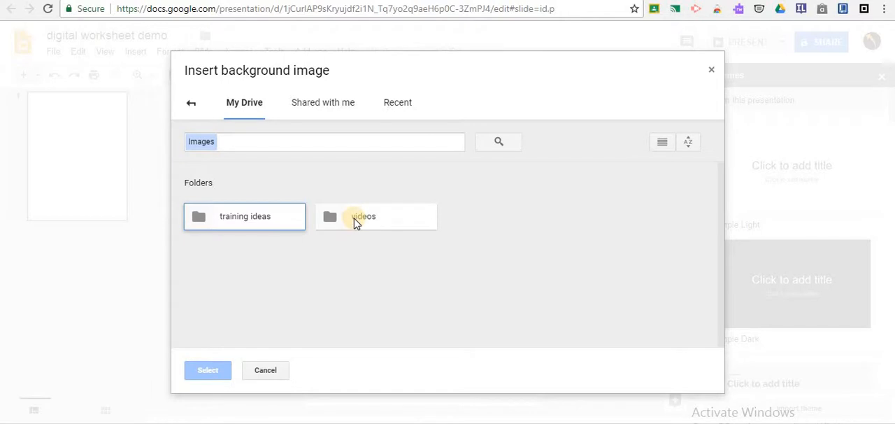
pyautogui.doubleClick(355, 218)
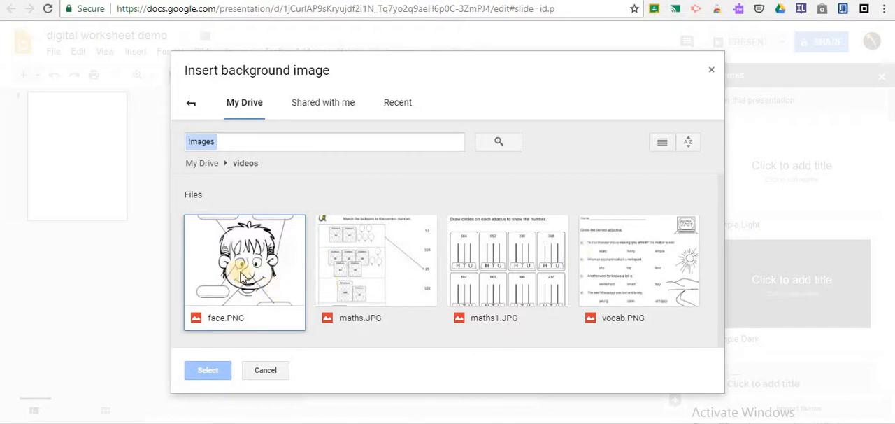
pyautogui.click(252, 279)
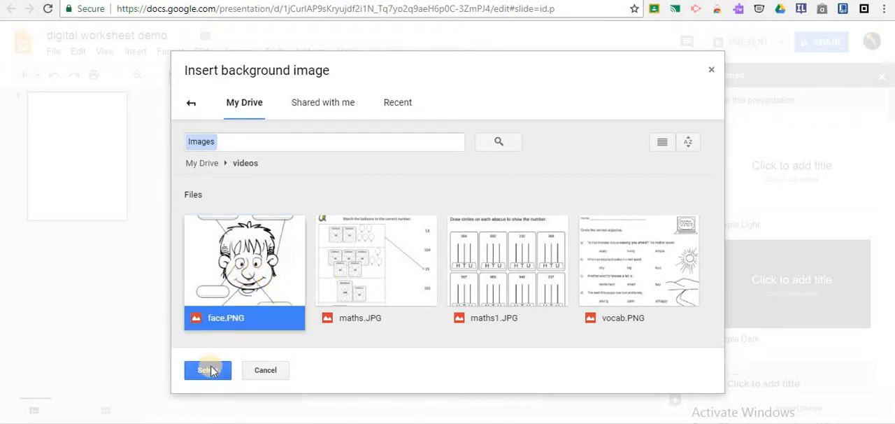
pyautogui.click(209, 370)
pyautogui.click(405, 275)
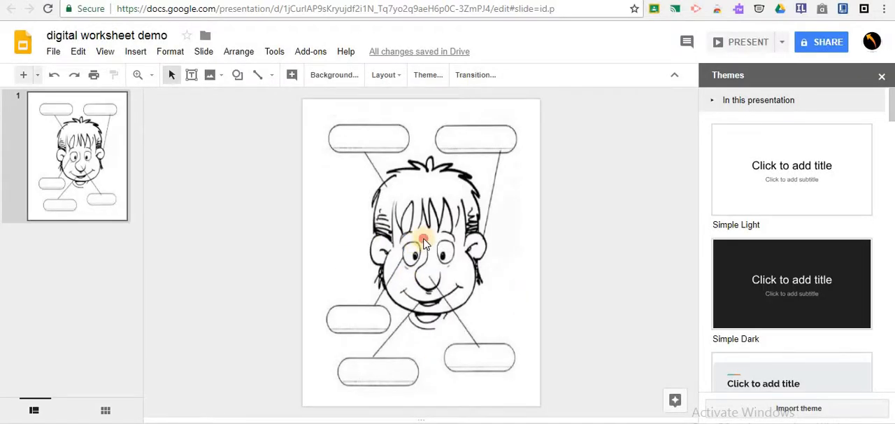
pyautogui.moveTo(482, 248); pyautogui.dragTo(398, 247)
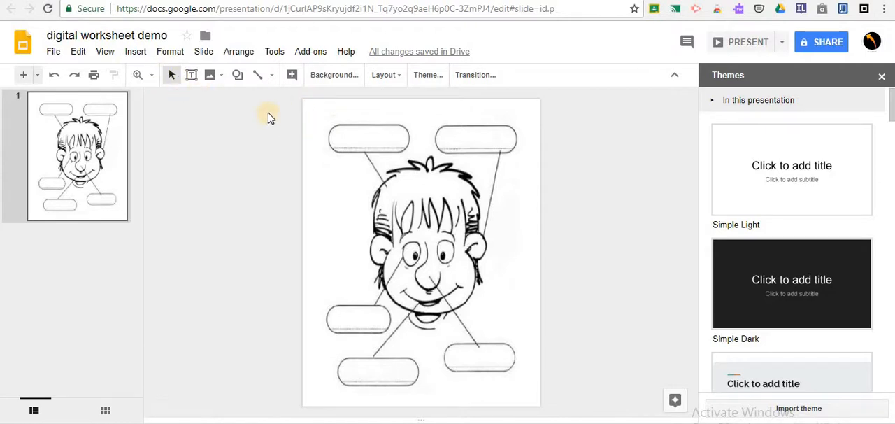
# Add a wide text box above the face's label bubbles containing "Name" followed by a long dashed line
pyautogui.click(190, 74)
pyautogui.moveTo(312, 106); pyautogui.dragTo(484, 119)
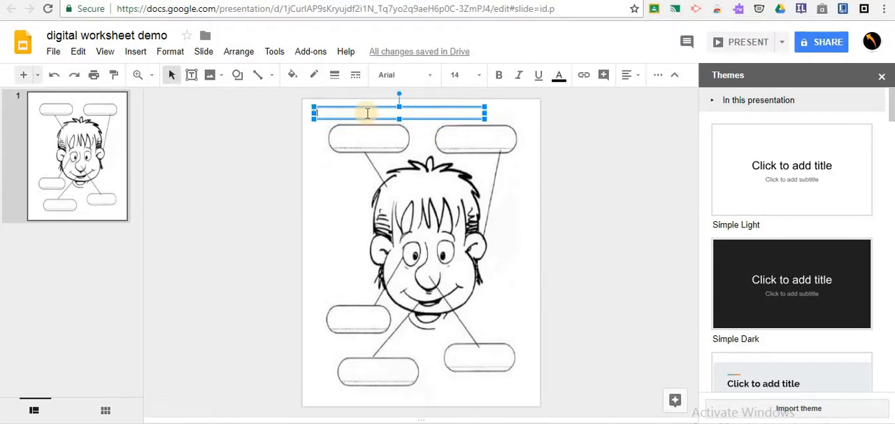
pyautogui.write('Name')
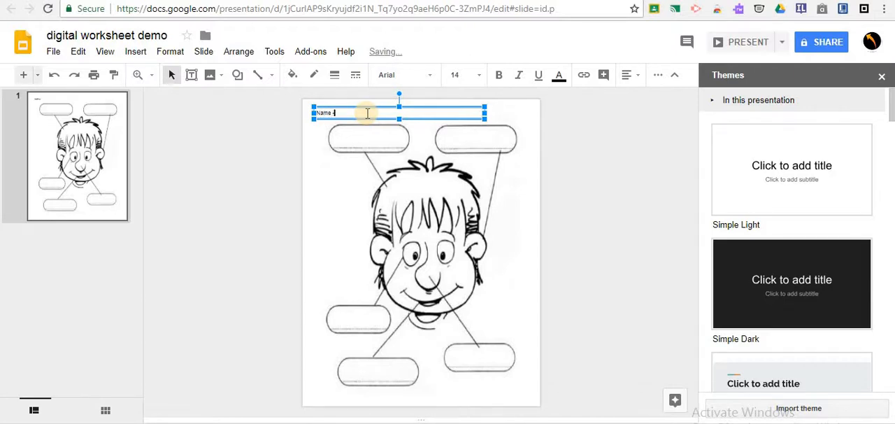
pyautogui.write('---------------------------')
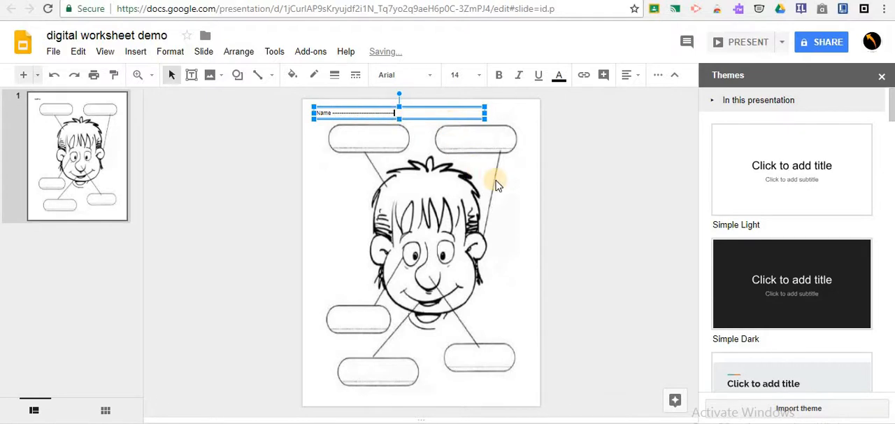
pyautogui.click(526, 180)
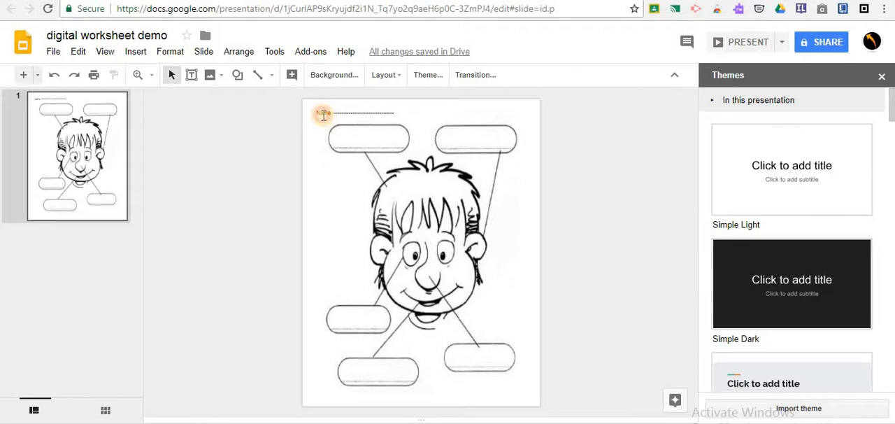
# Flatten the Name text box over the face's forehead and reposition it just above the upper label bubbles
pyautogui.click(323, 115)
pyautogui.click(400, 108)
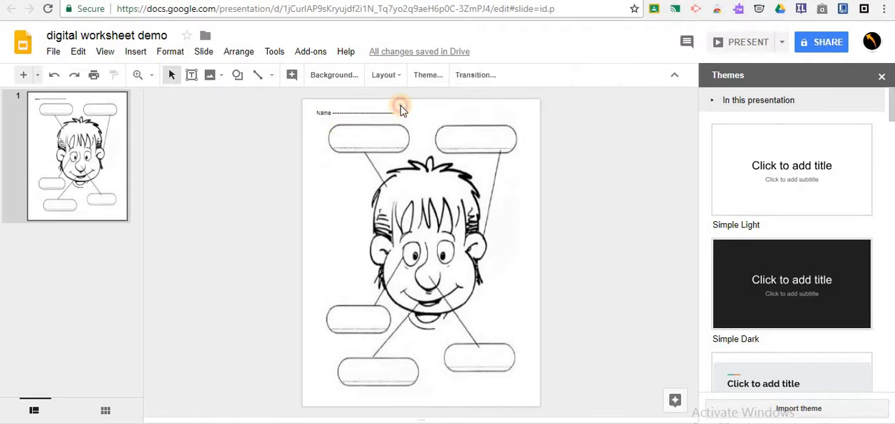
pyautogui.click(393, 109)
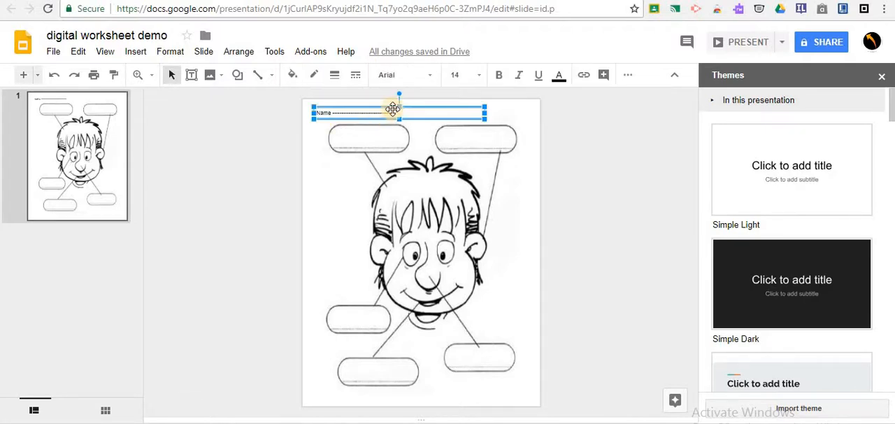
pyautogui.moveTo(393, 109); pyautogui.dragTo(399, 184)
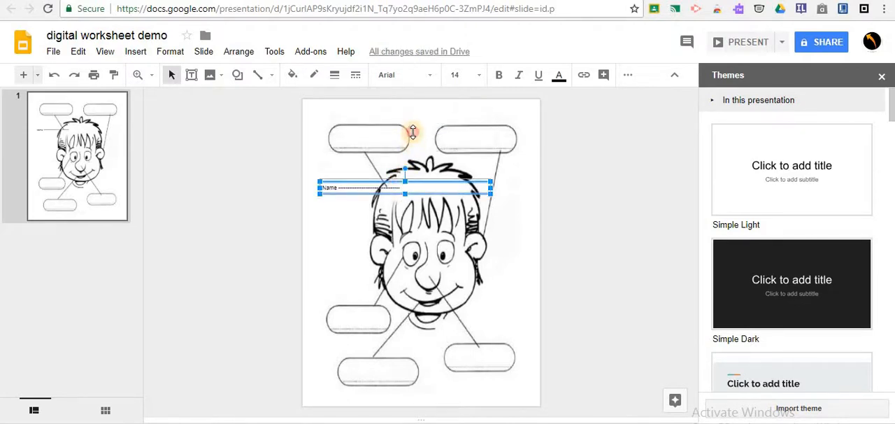
pyautogui.moveTo(412, 132); pyautogui.dragTo(409, 190)
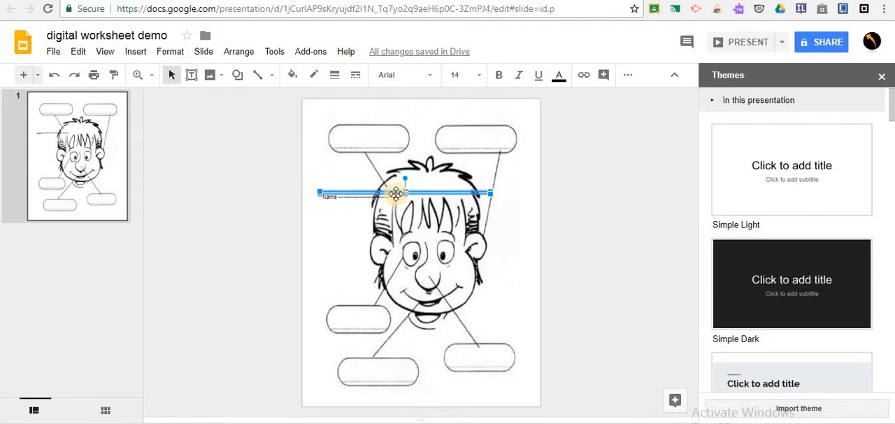
pyautogui.moveTo(396, 193); pyautogui.dragTo(409, 107)
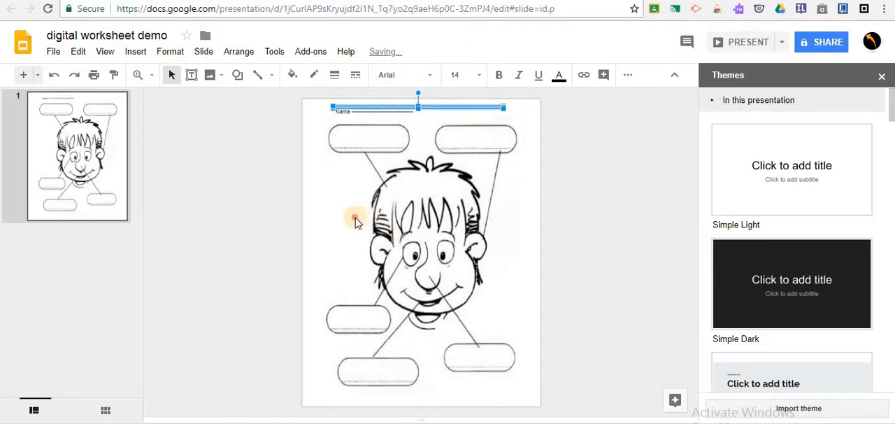
pyautogui.click(355, 222)
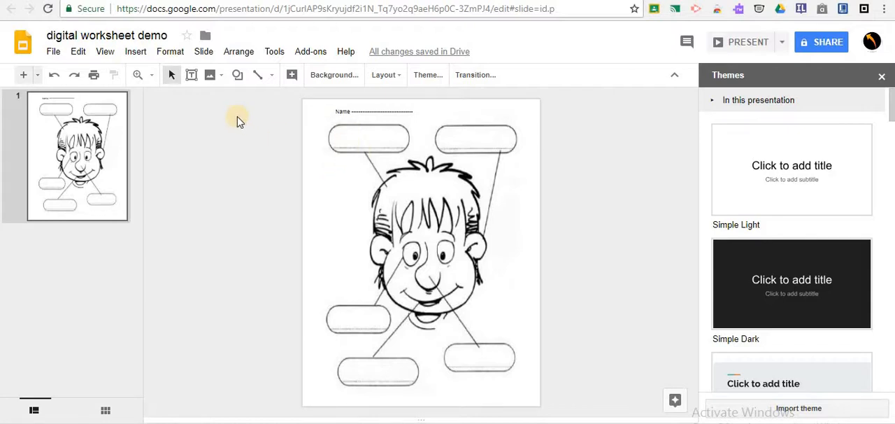
# Add text boxes reading HAIR in the upper-left label bubble and EAR in the upper-right label bubble
pyautogui.click(191, 75)
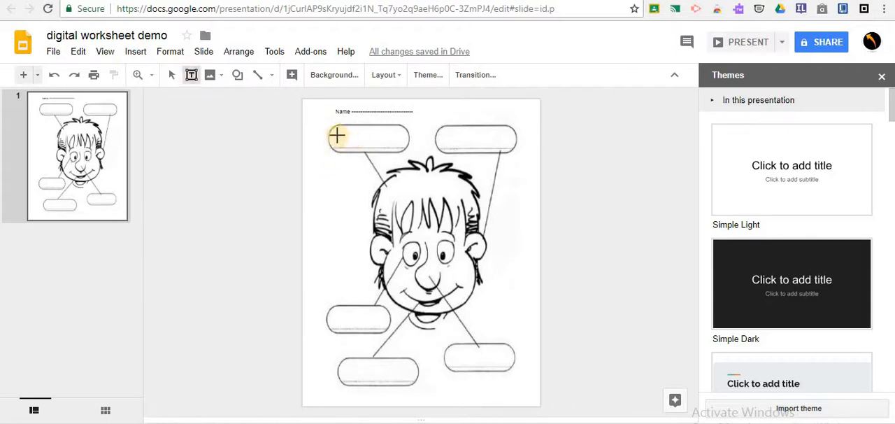
pyautogui.moveTo(336, 129); pyautogui.dragTo(393, 148)
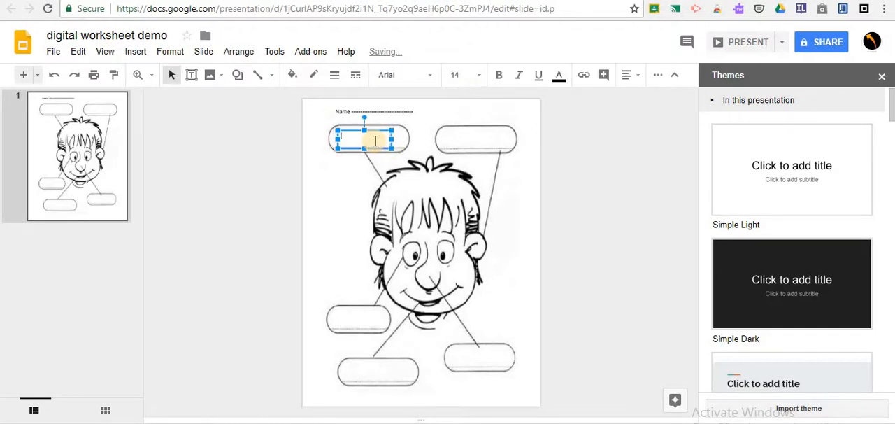
pyautogui.write('HAIR')
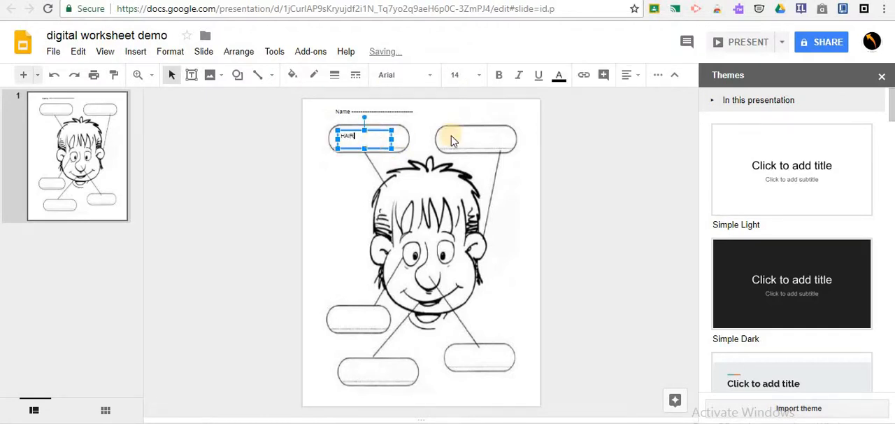
pyautogui.click(452, 138)
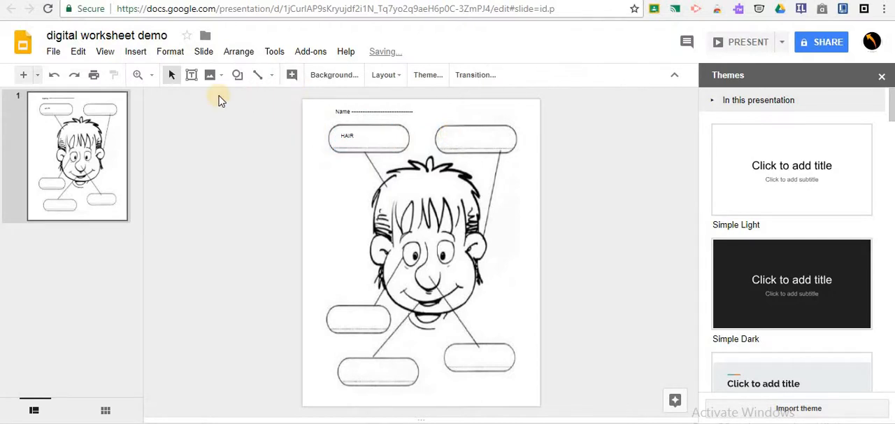
pyautogui.click(192, 77)
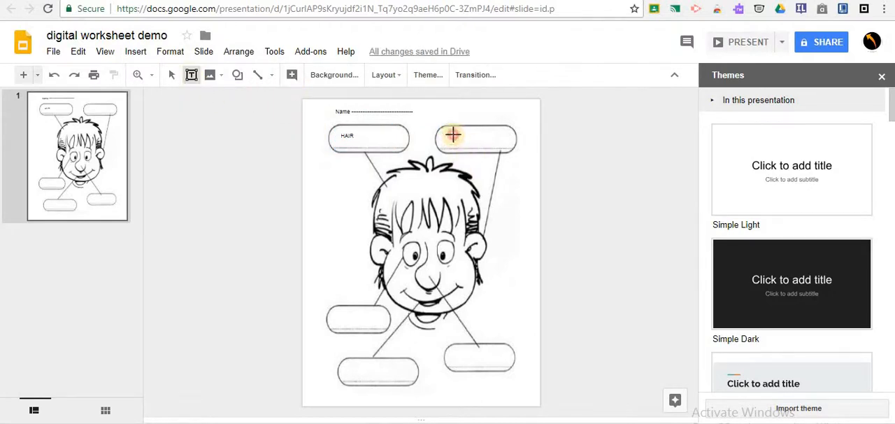
pyautogui.moveTo(453, 134); pyautogui.dragTo(497, 148)
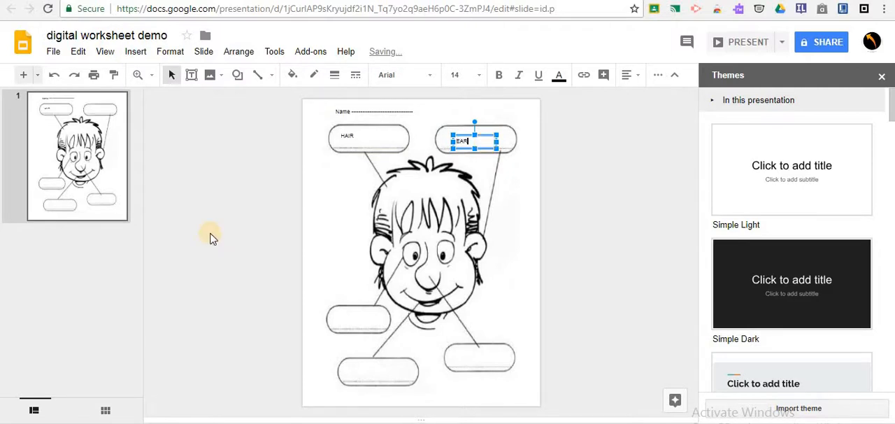
# Add a second slide after the face worksheet and delete both its title and body text placeholders
pyautogui.click(23, 76)
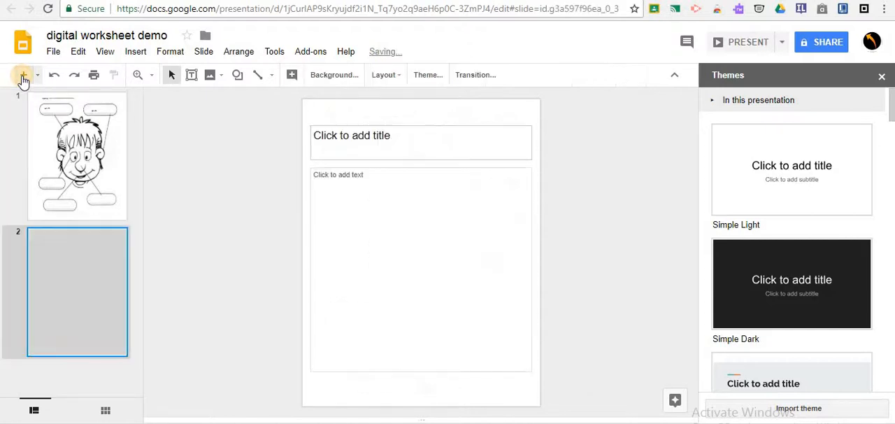
pyautogui.click(399, 127)
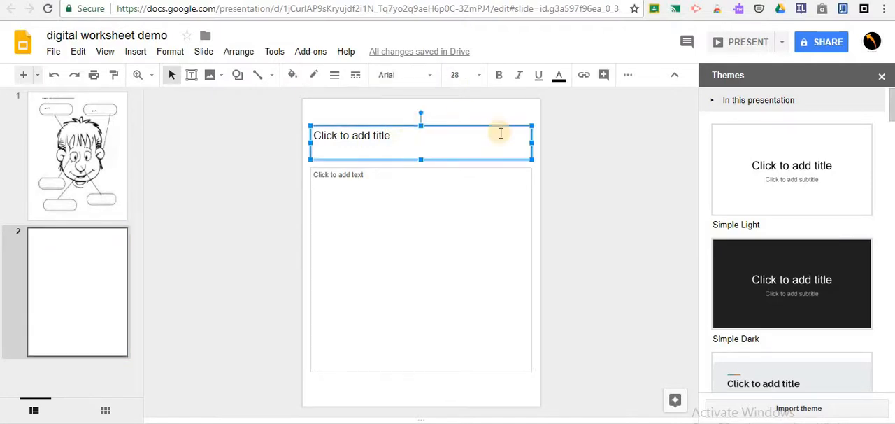
pyautogui.rightClick(458, 126)
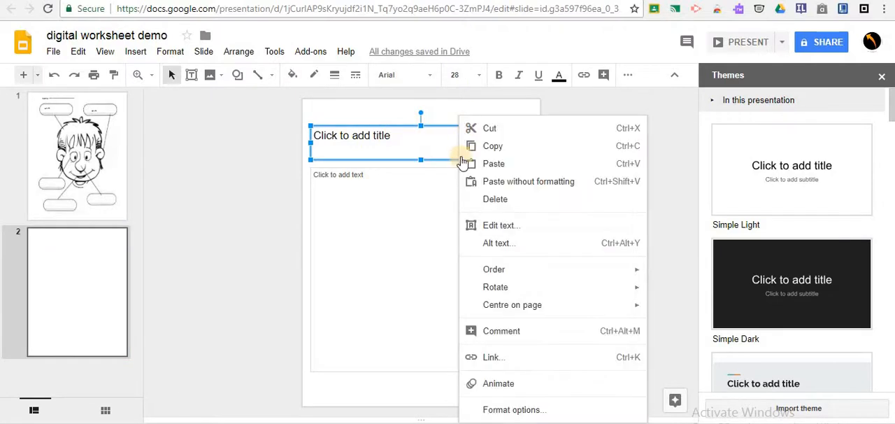
pyautogui.click(497, 199)
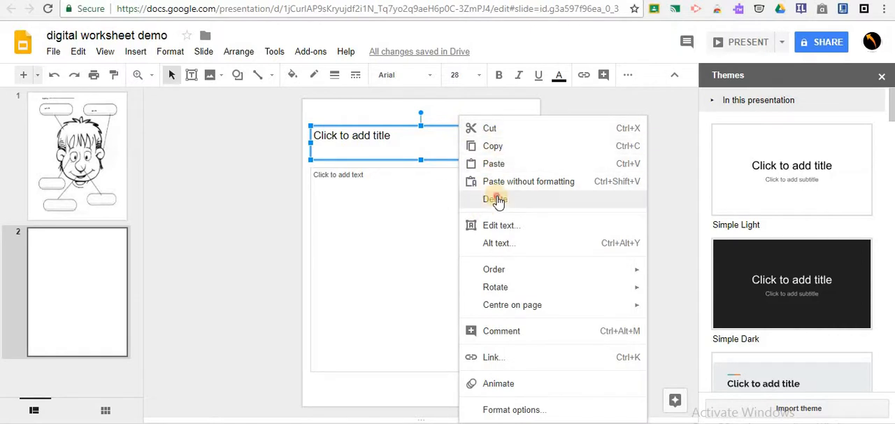
pyautogui.click(409, 167)
pyautogui.rightClick(410, 169)
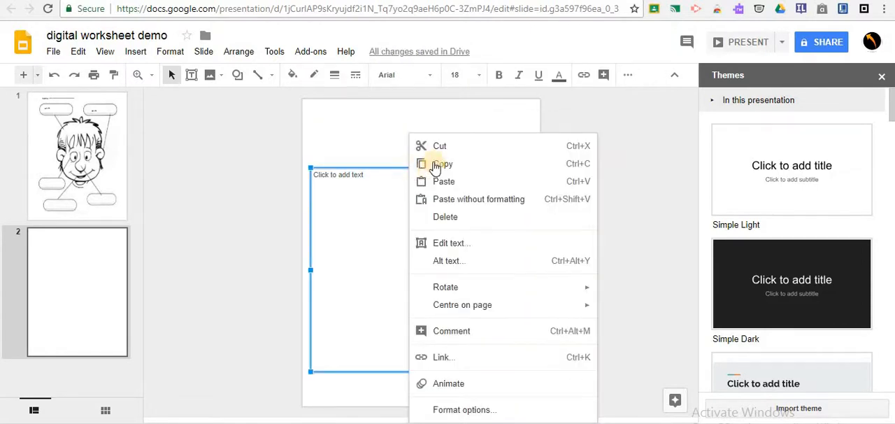
pyautogui.click(442, 218)
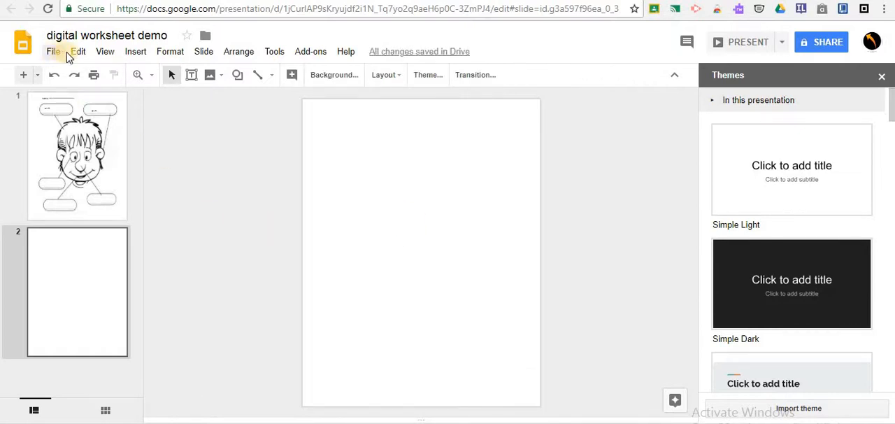
# Set maths.JPG from the videos folder in Google Drive as the second slide's background image
pyautogui.click(328, 75)
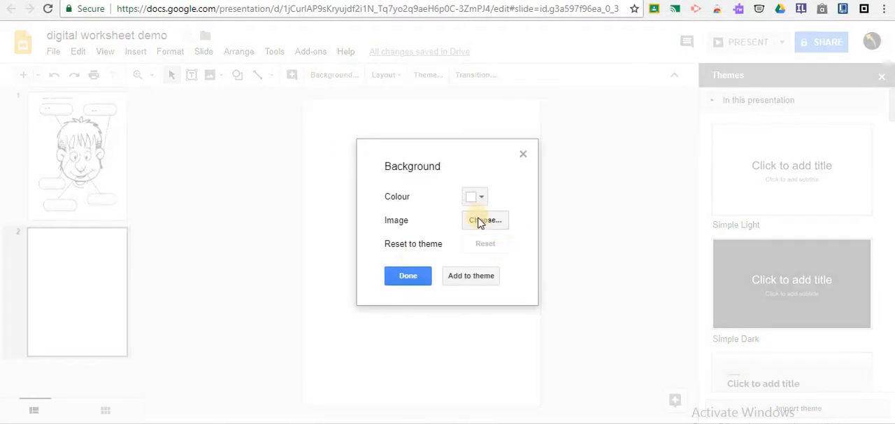
pyautogui.click(482, 220)
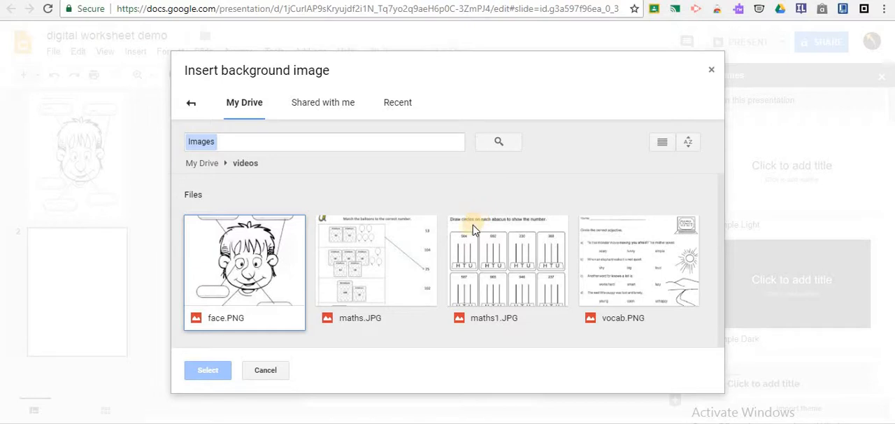
pyautogui.click(391, 285)
pyautogui.click(207, 369)
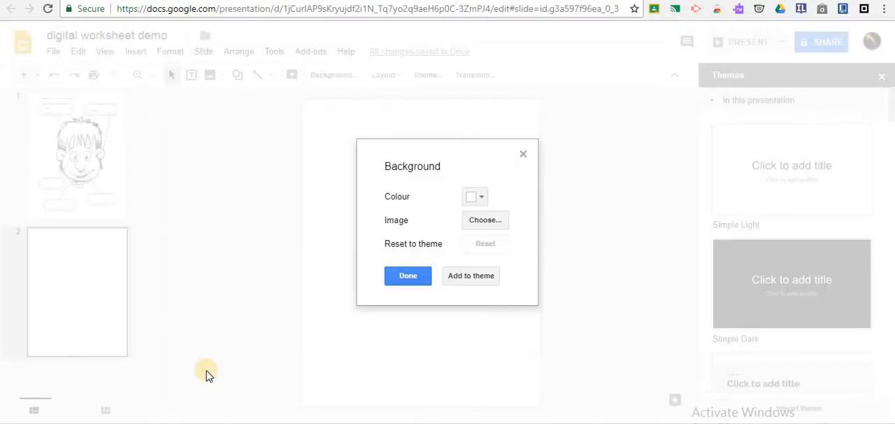
pyautogui.click(409, 275)
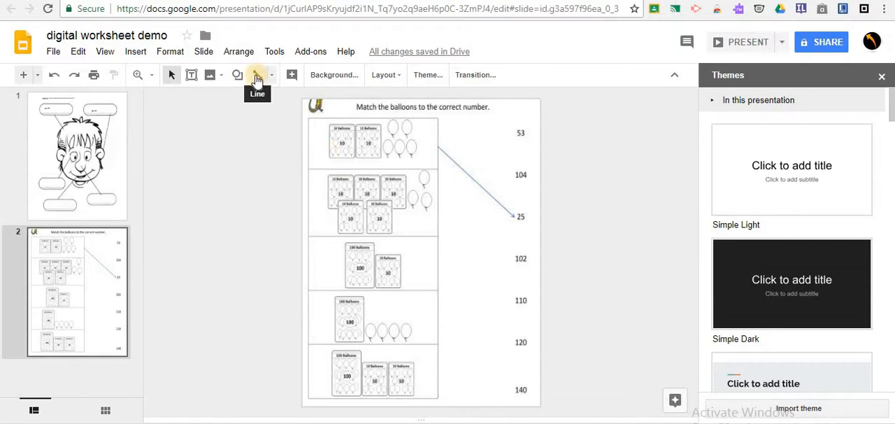
# Activate the Line tool for matching a balloon group to its number on the maths slide
pyautogui.click(256, 79)
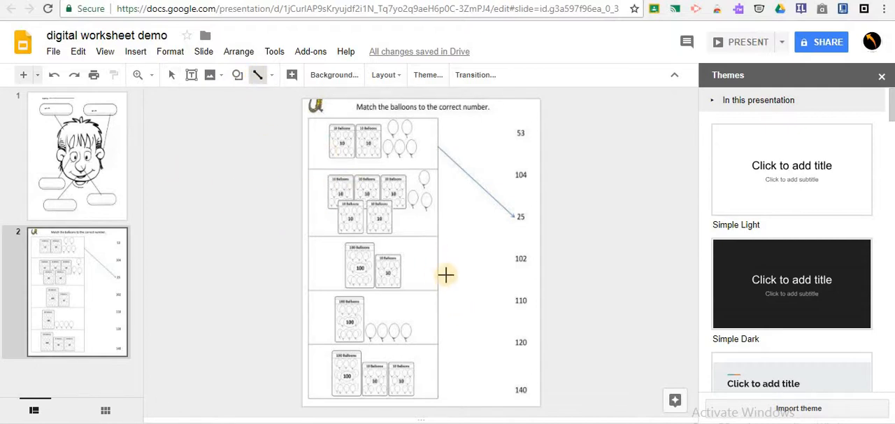